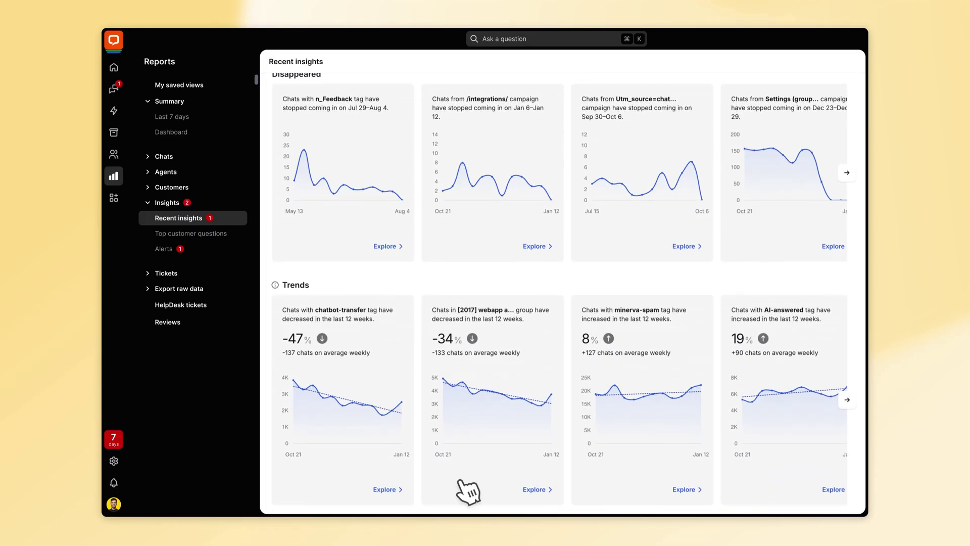
Open the breakdown for the Support – US tag trend (down 46%) and expand an agent's metrics.
click(390, 488)
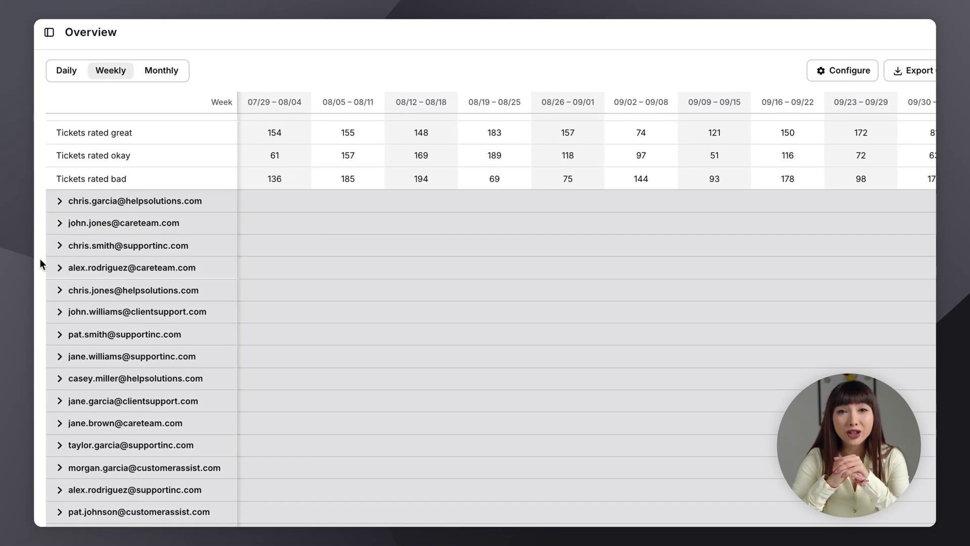
click(60, 246)
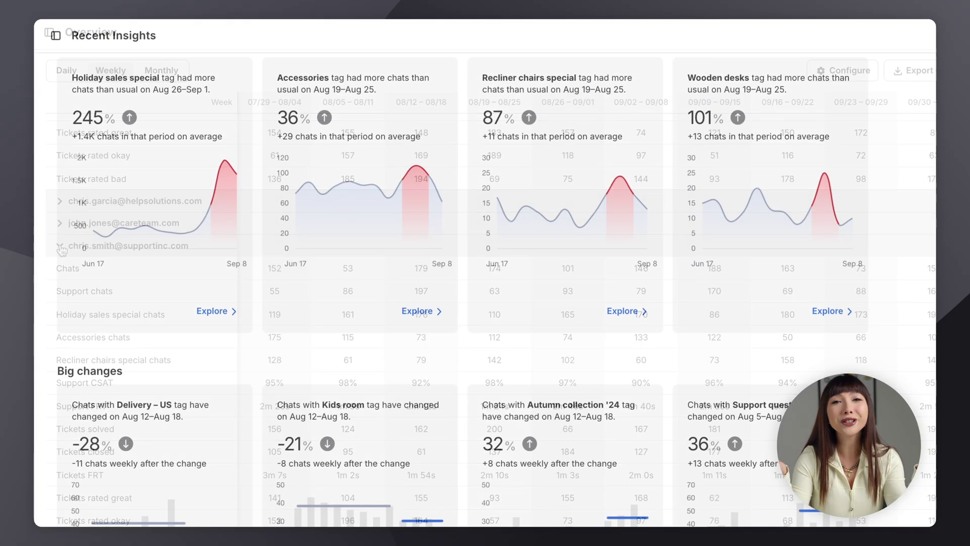
scroll(485, 283, down, 7)
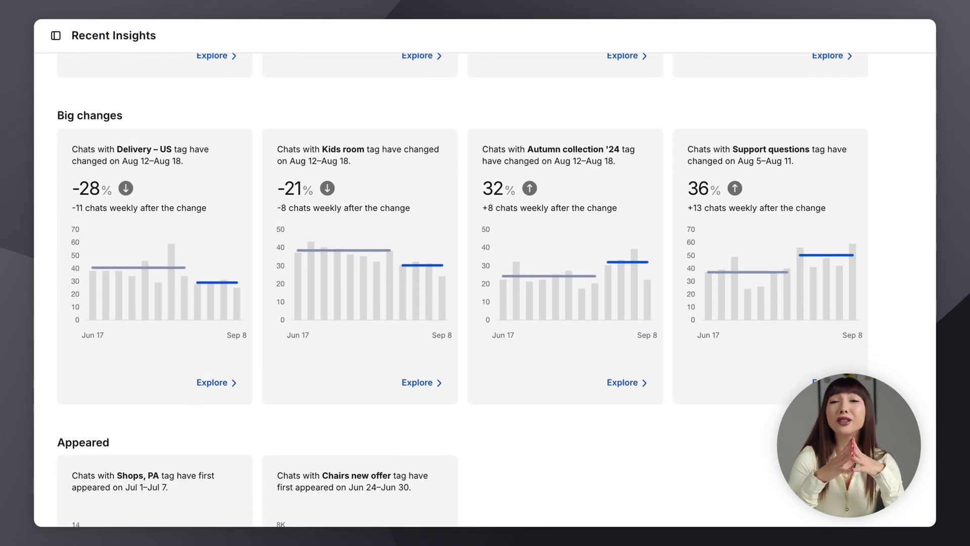
scroll(485, 283, down, 3)
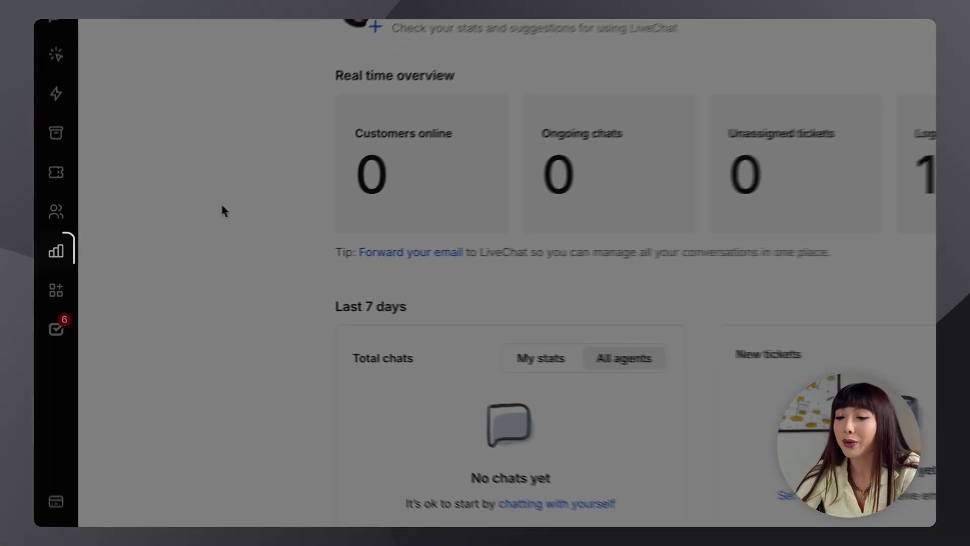
Go to Reports > Insights > Overview to show the weekly general stats table.
click(54, 260)
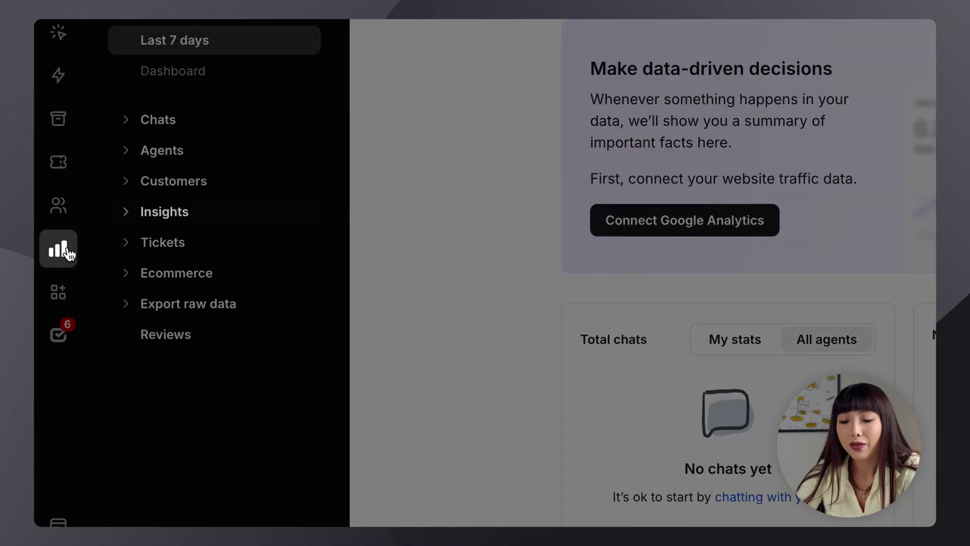
click(172, 214)
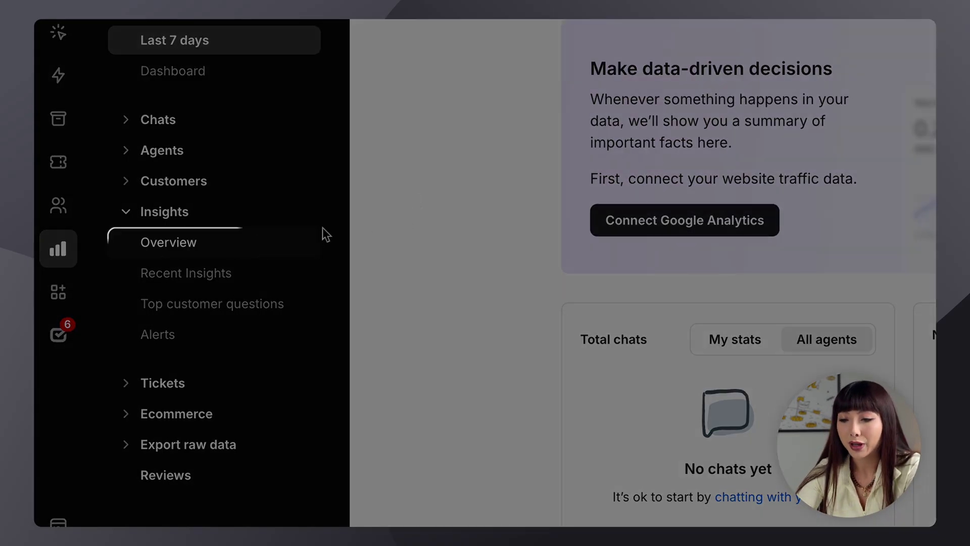
click(192, 243)
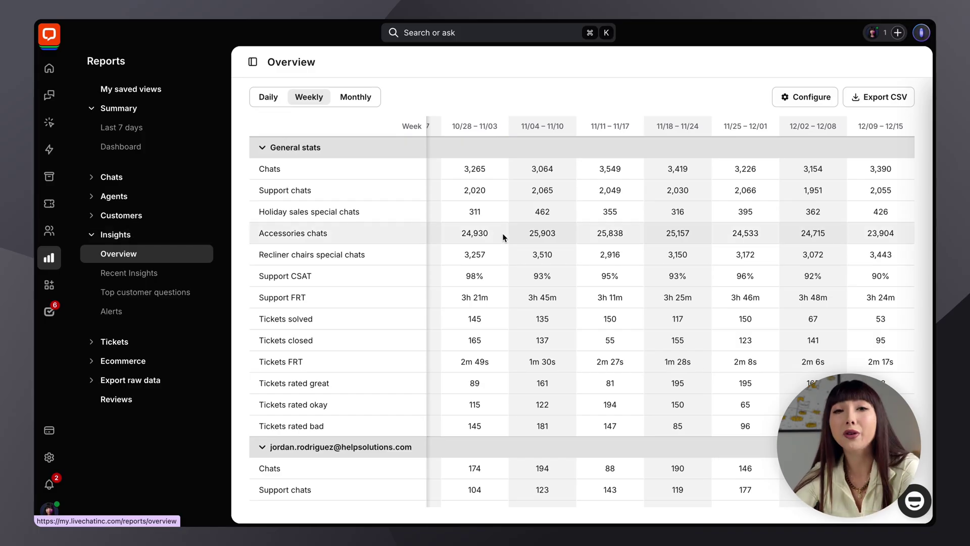
Scroll the Overview table back to mid-October, showing the flagged 1,947 Holiday sales special chats.
scroll(503, 236, left, 2)
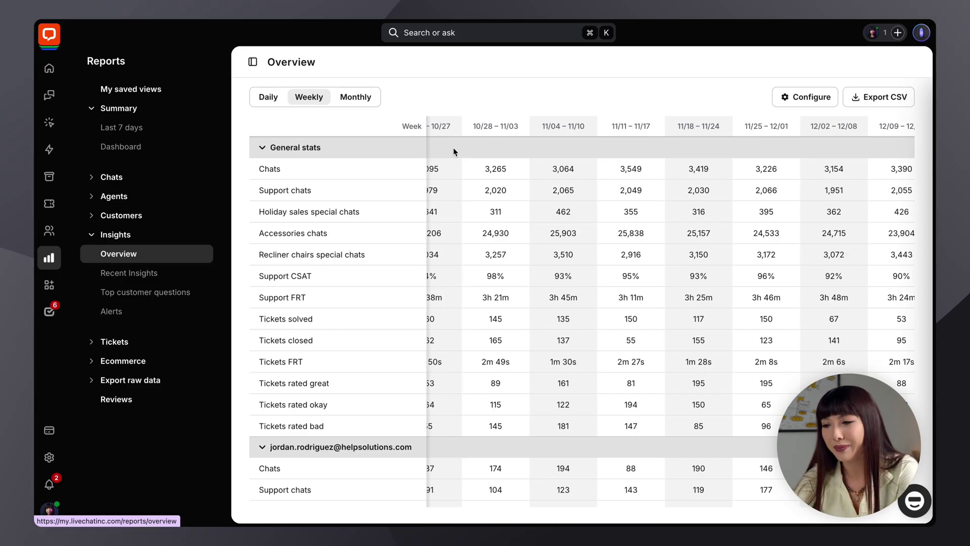
scroll(453, 148, left, 3)
scroll(454, 147, left, 2)
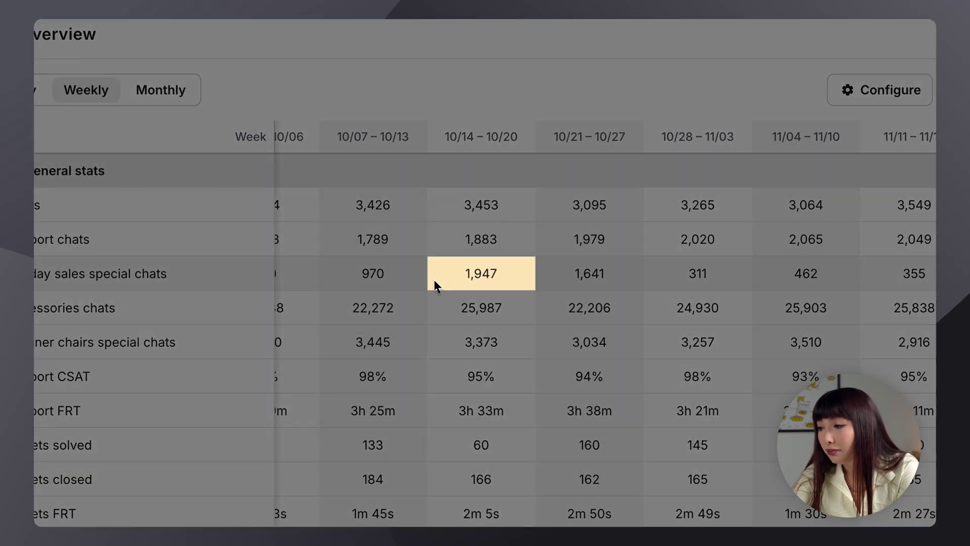
mouse_move(539, 218)
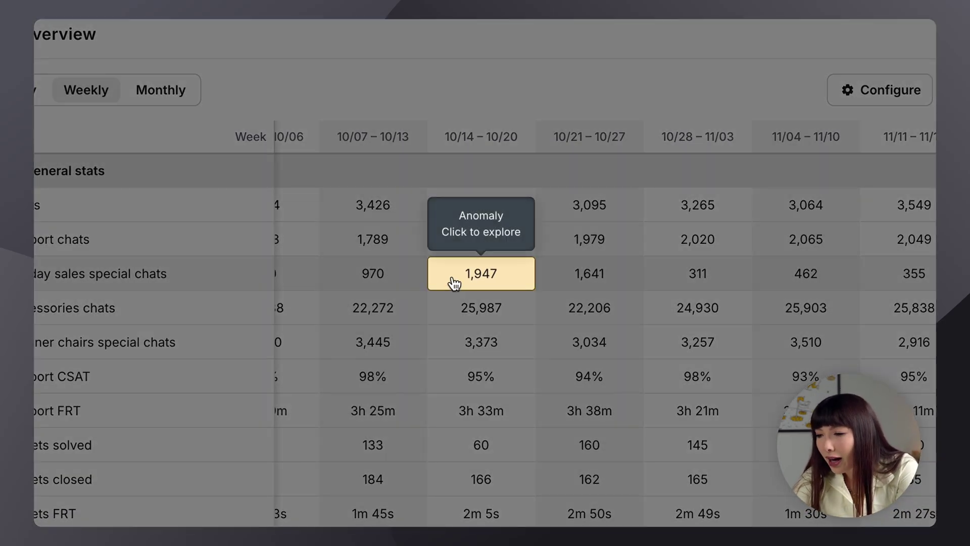
click(453, 279)
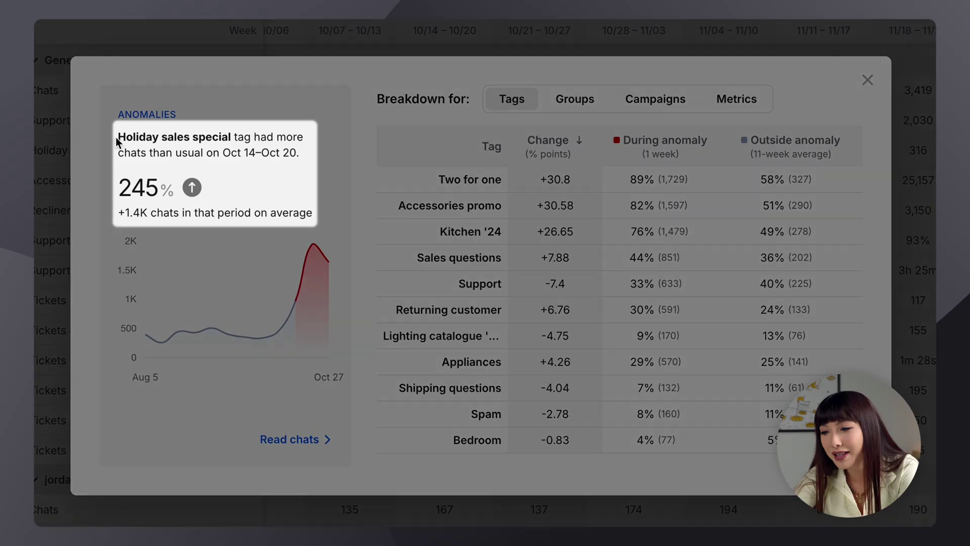
drag(117, 136, 235, 137)
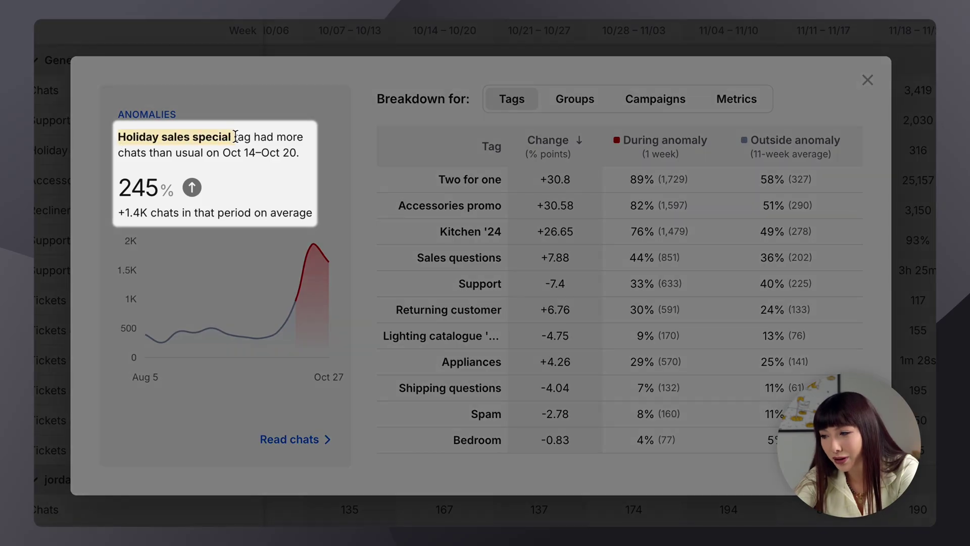
drag(115, 187, 175, 196)
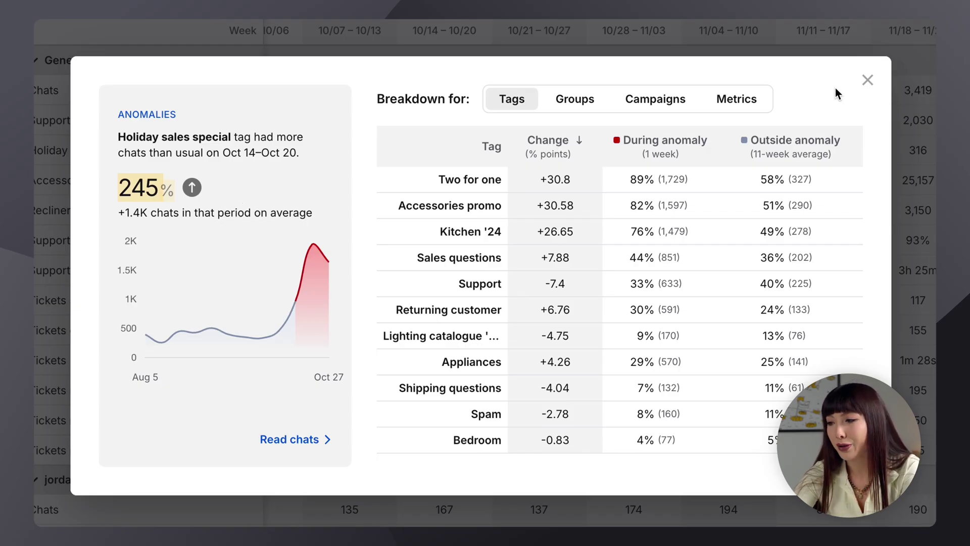
click(867, 80)
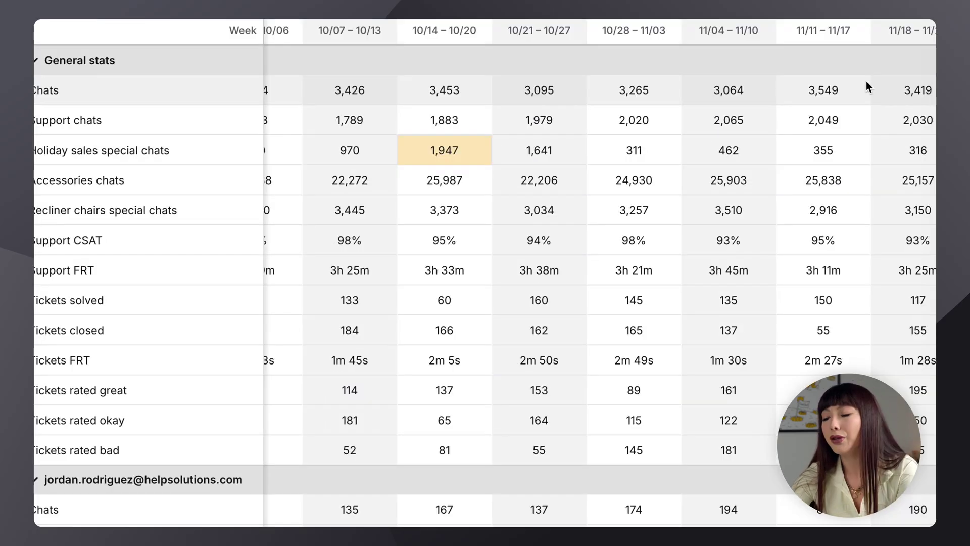
Scroll back to the early July weeks and highlight their Chats figures for comparison.
scroll(683, 160, left, 2)
scroll(683, 159, left, 1)
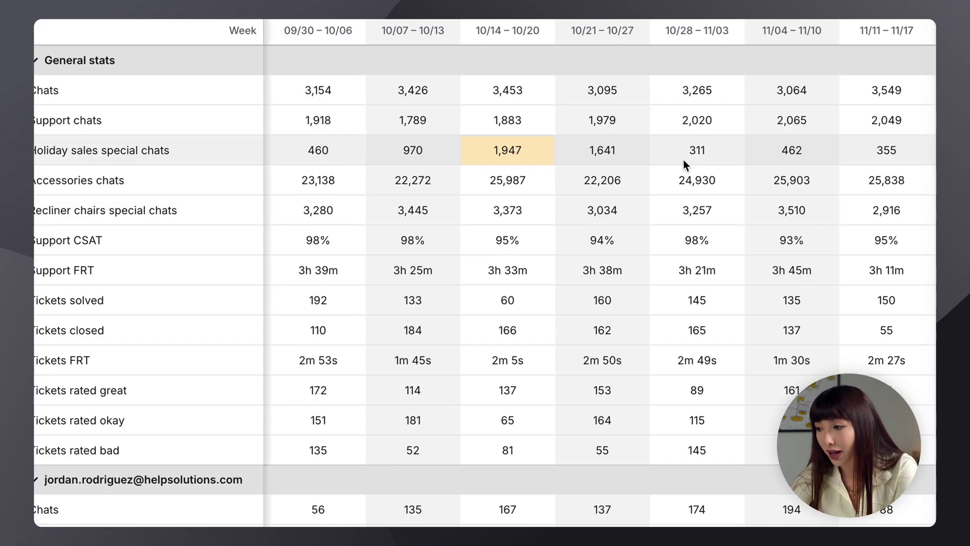
scroll(683, 159, left, 20)
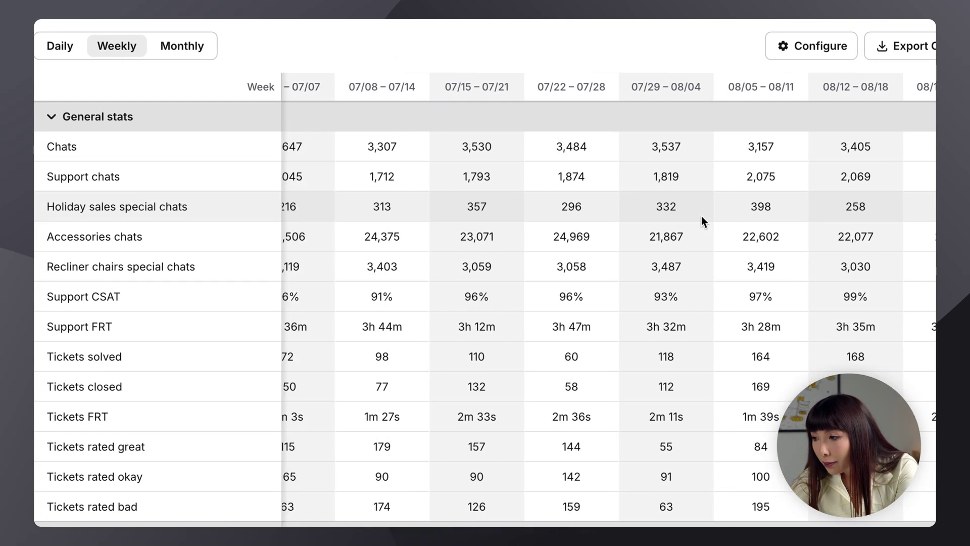
scroll(701, 216, left, 2)
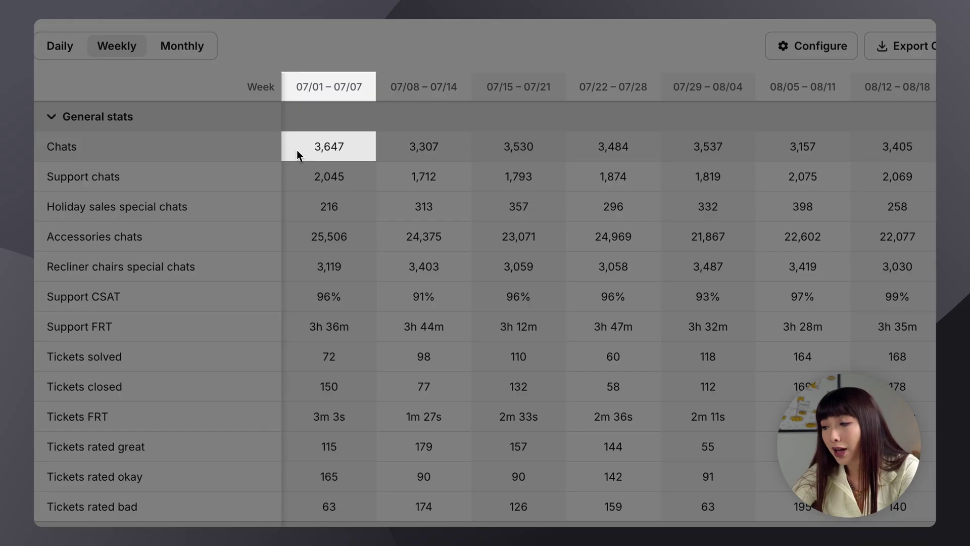
drag(296, 149, 425, 144)
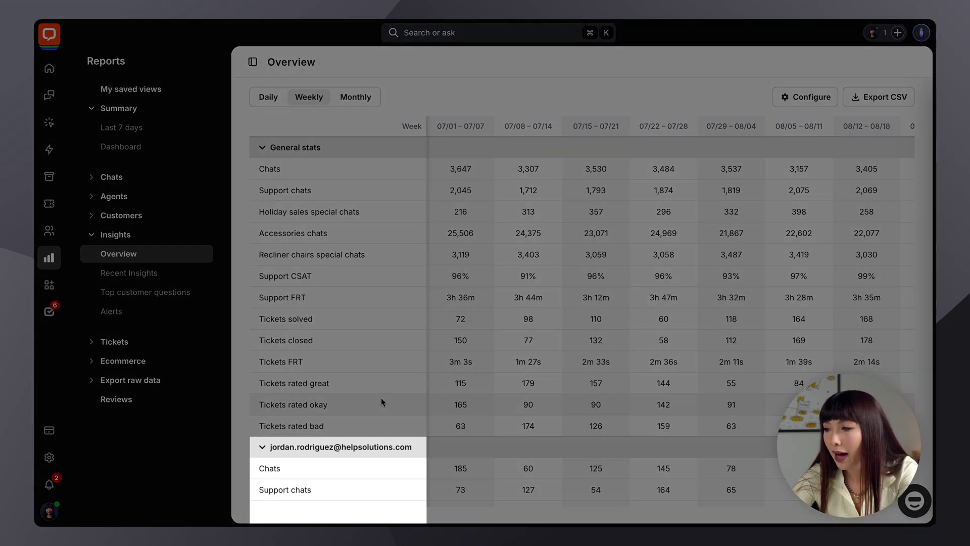
Export the Overview weekly stats as CSV and switch the report into configuration mode.
scroll(381, 398, down, 3)
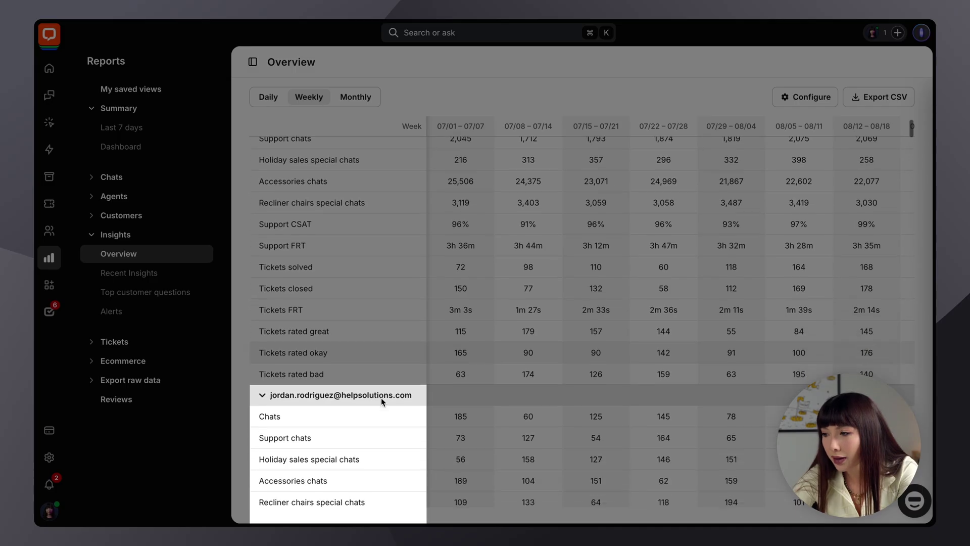
scroll(381, 402, down, 1)
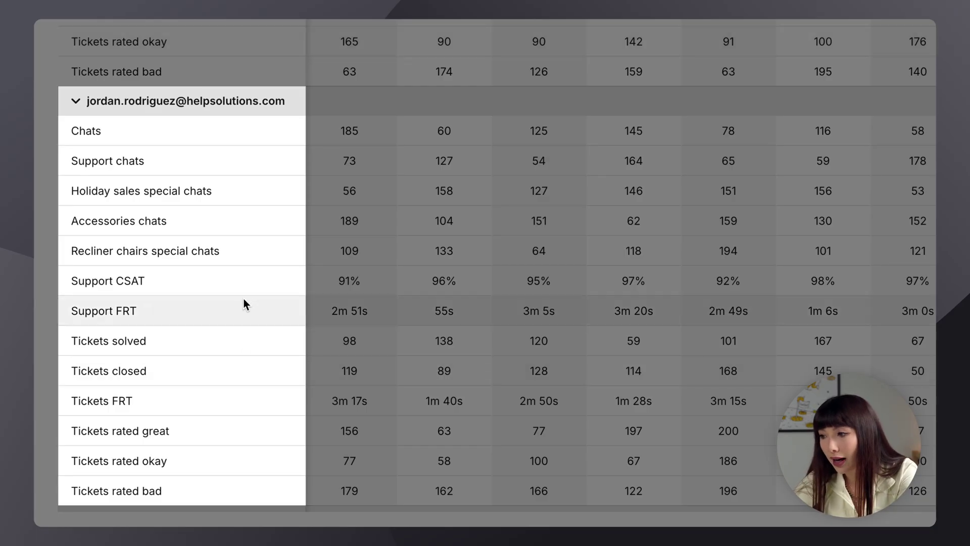
scroll(230, 310, down, 1)
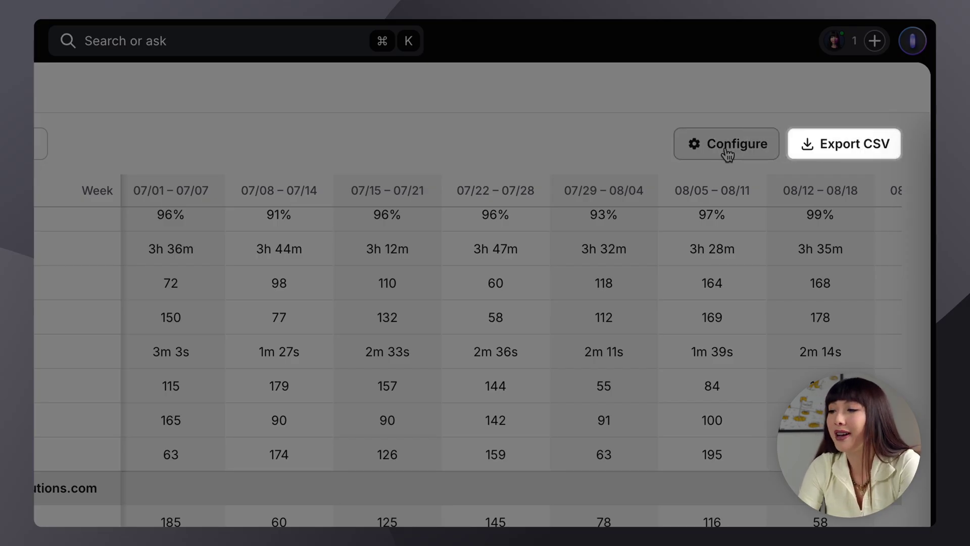
click(851, 156)
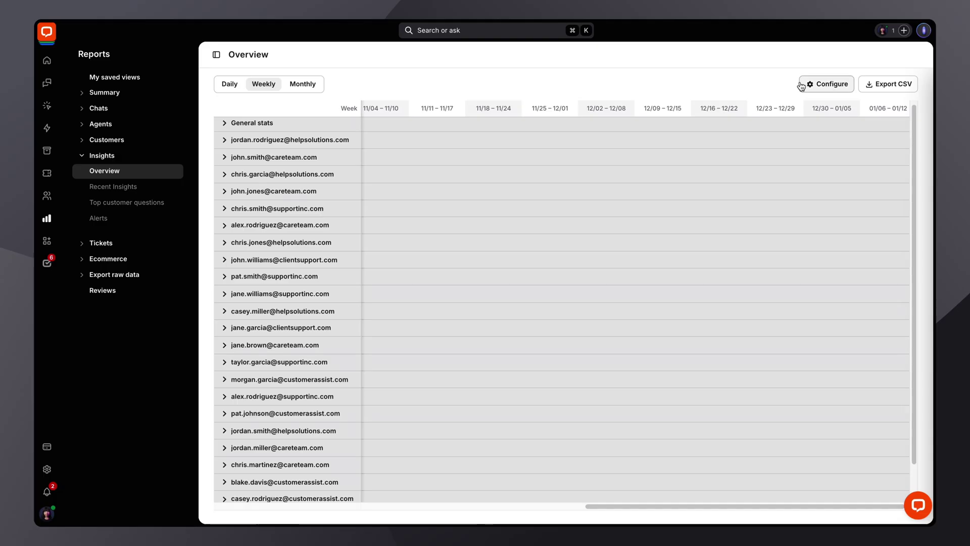
click(802, 85)
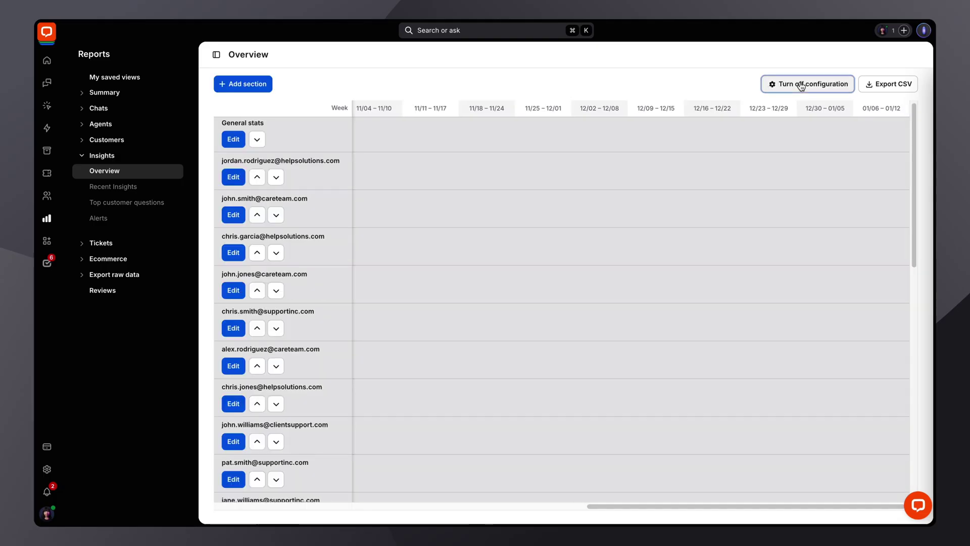
Add a section named Fashion with a row called 'chats tagged by Fashion'.
click(256, 83)
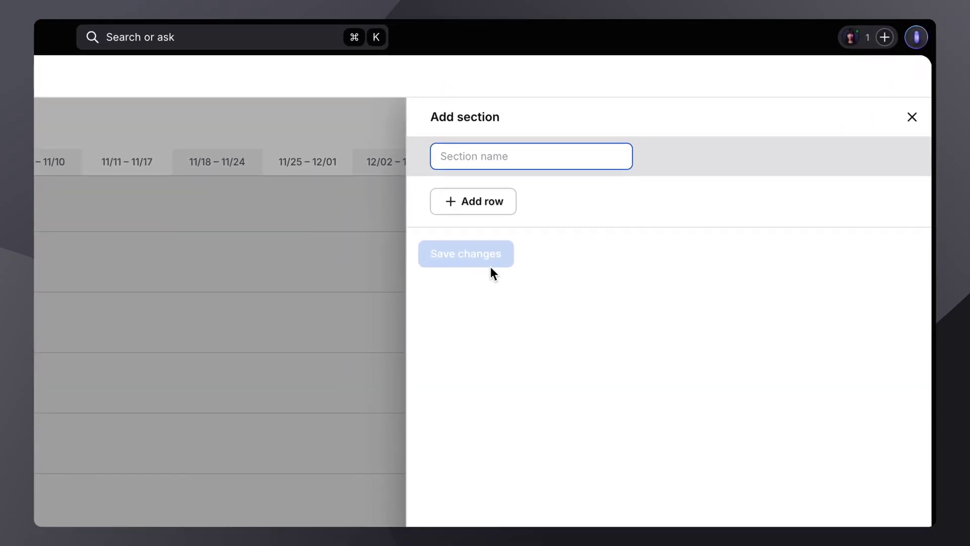
text(Fashion)
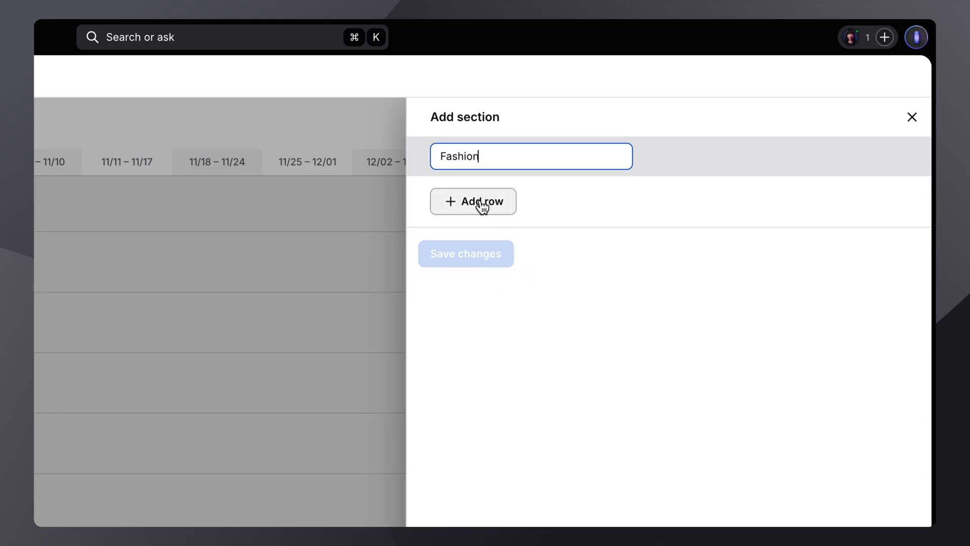
click(482, 205)
text(chats tagged by fa)
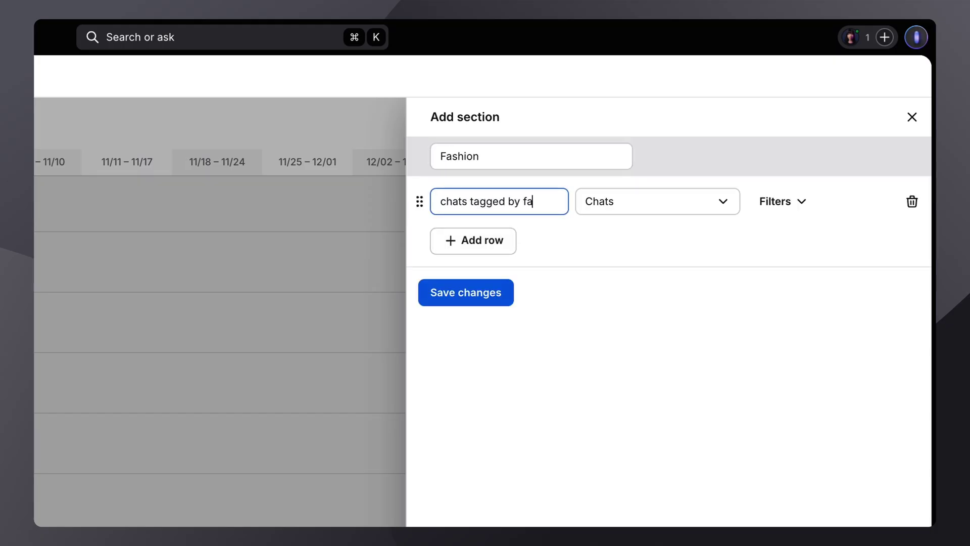
key(BackSpace)
key(BackSpace)
text(Fashion)
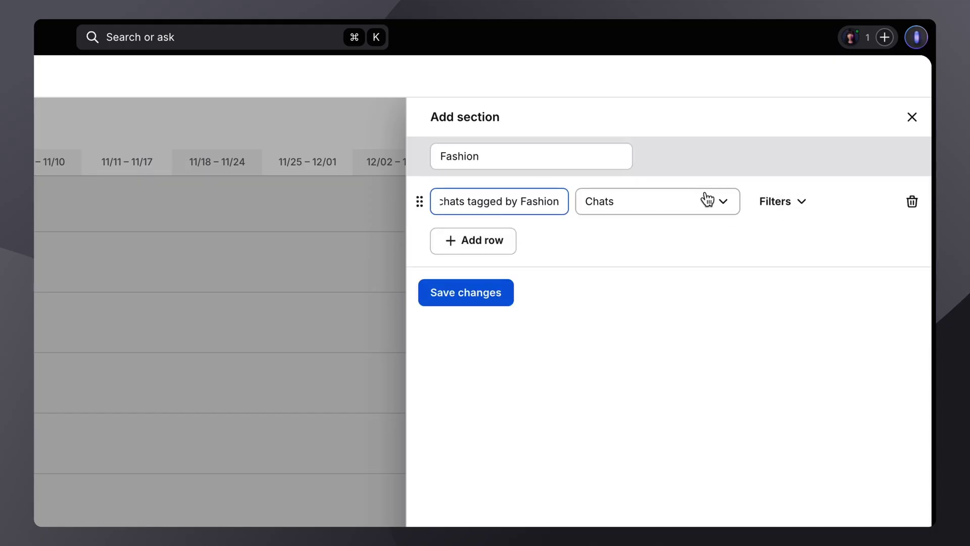
Set the row's metric to Chats tagged and filter it to the Fashion group.
click(708, 200)
click(664, 284)
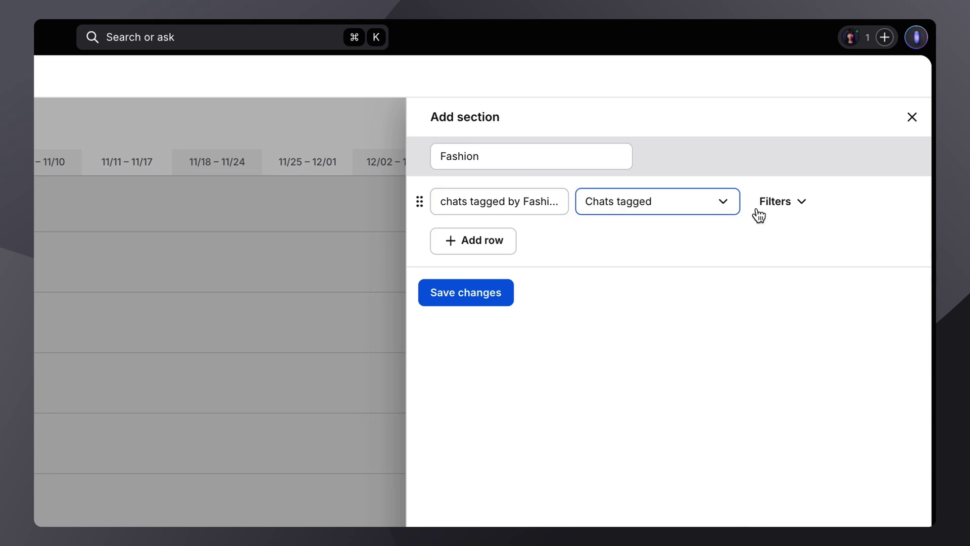
click(775, 203)
click(467, 235)
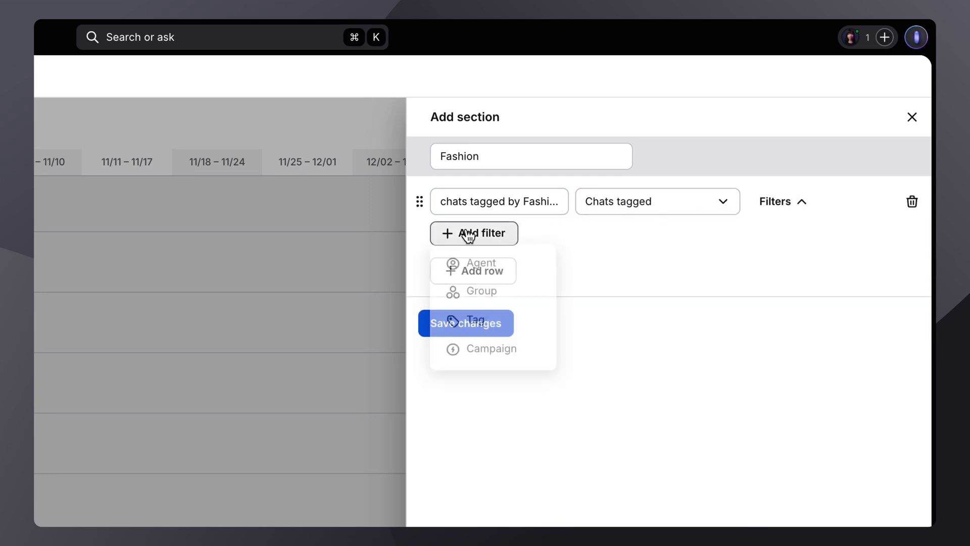
click(469, 296)
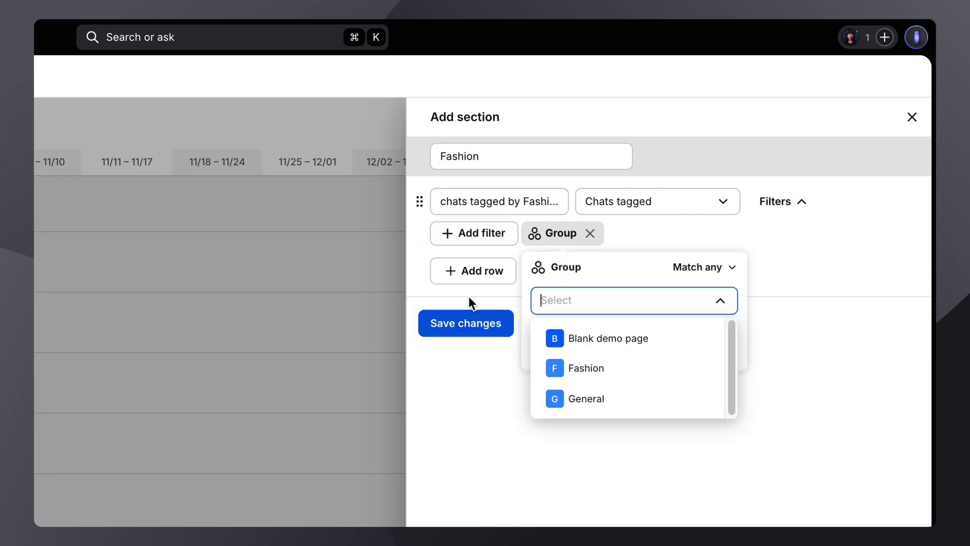
click(556, 368)
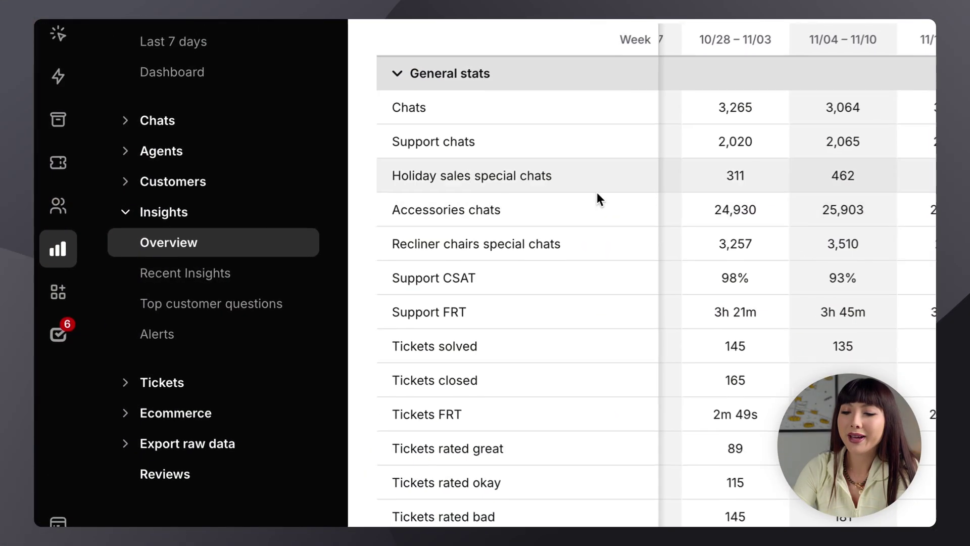
click(228, 272)
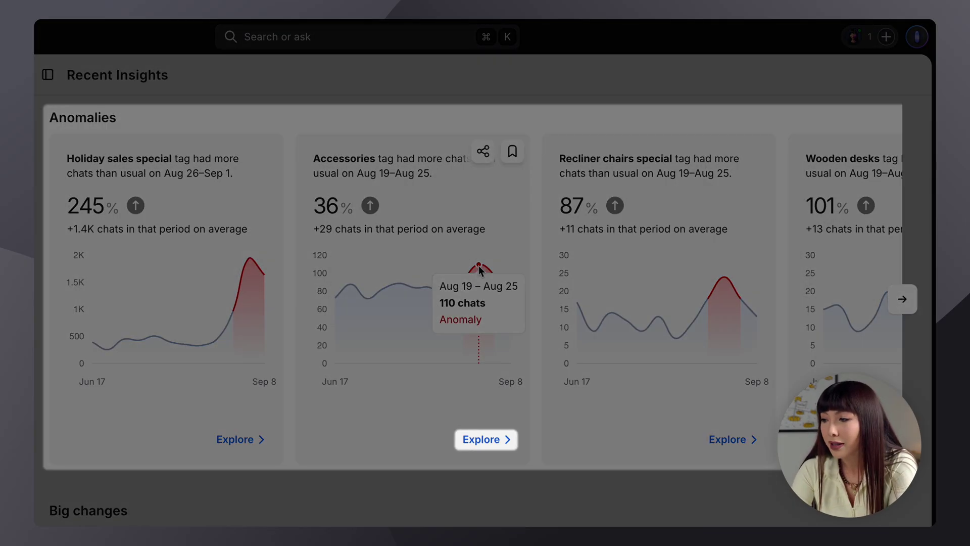
Open the Accessories anomaly breakdown, compare it by Groups, Campaigns and Metrics, then close it.
click(487, 439)
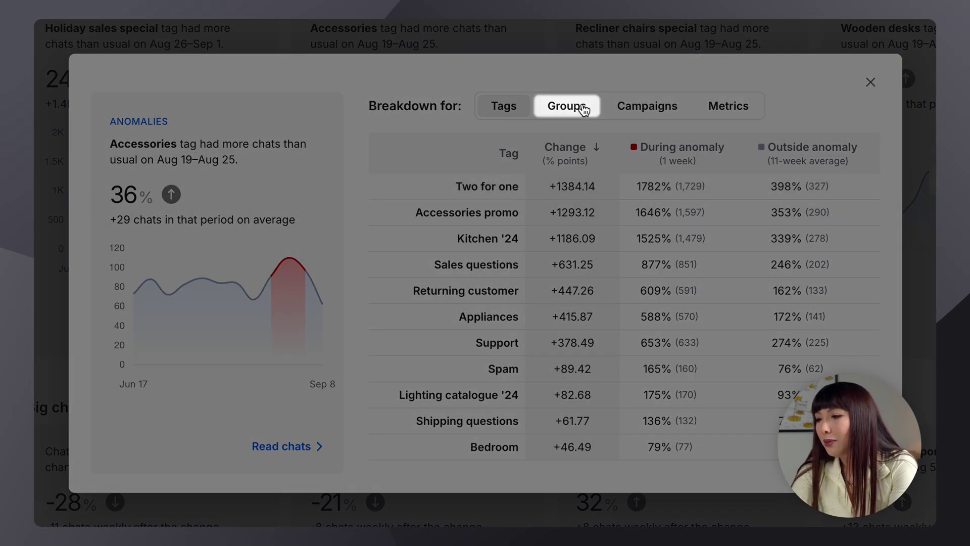
click(581, 113)
click(657, 107)
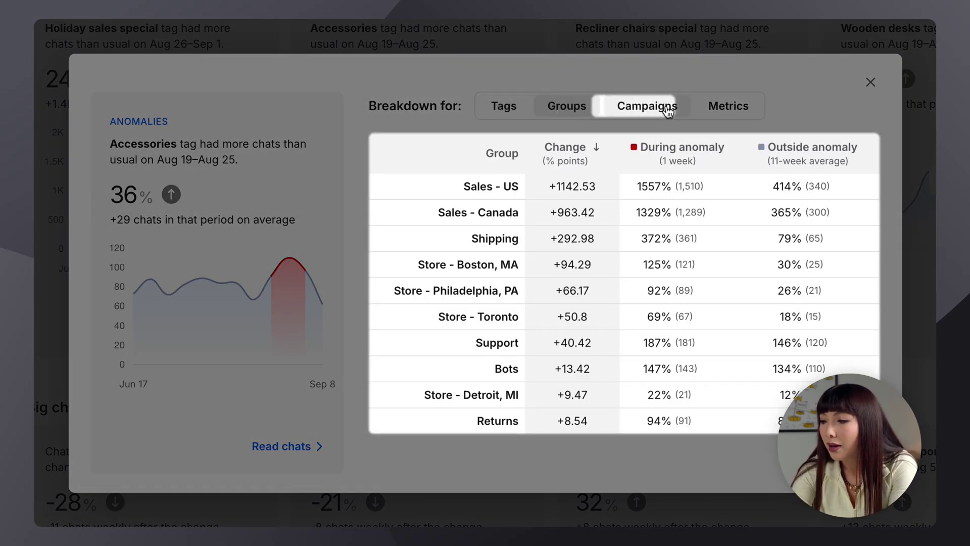
click(713, 109)
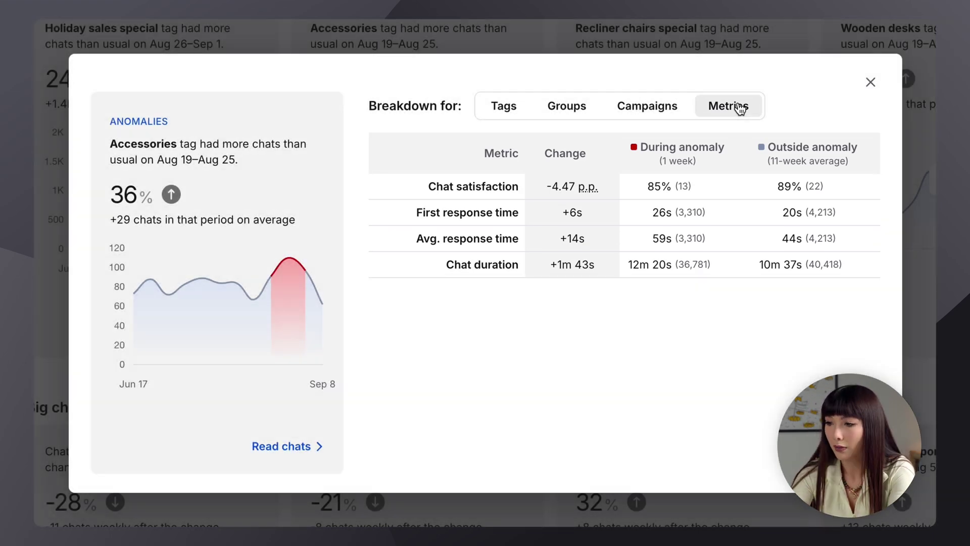
click(870, 82)
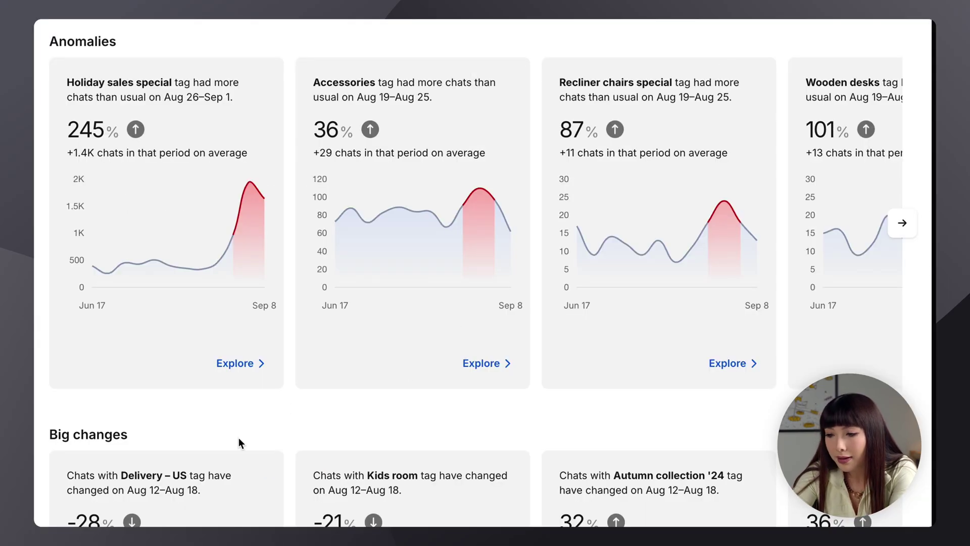
Scroll through the Big changes, Appeared and Disappeared insights down to the Trends cards.
scroll(239, 443, down, 3)
scroll(239, 438, down, 2)
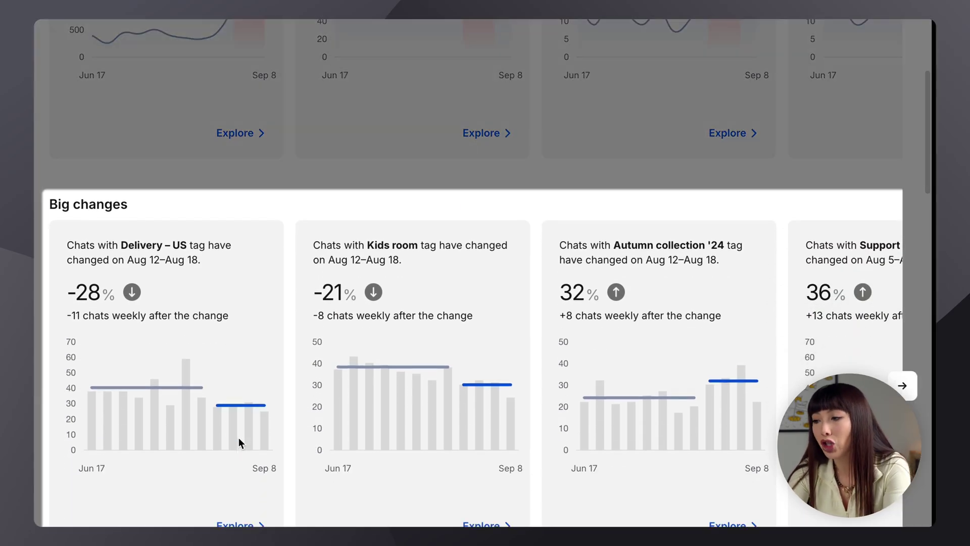
scroll(239, 443, down, 1)
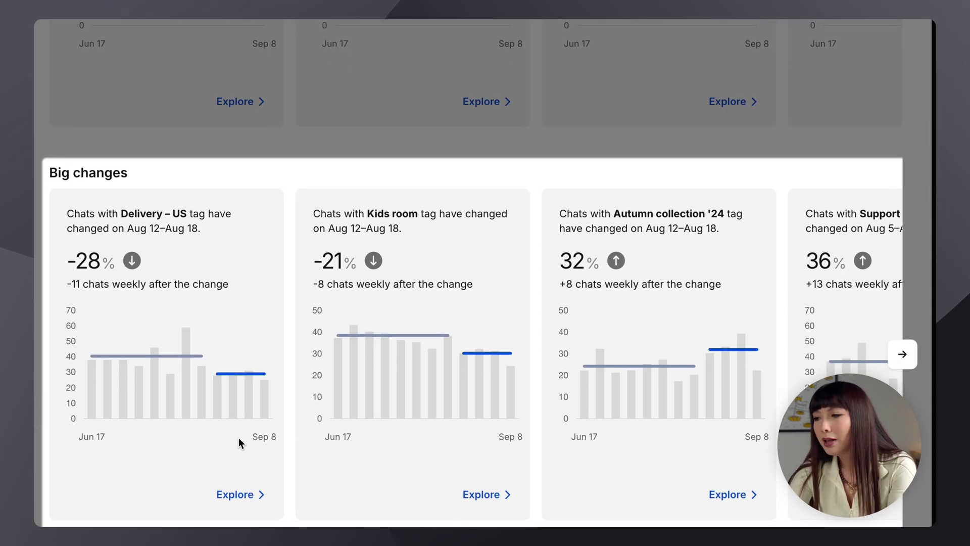
scroll(239, 439, down, 1)
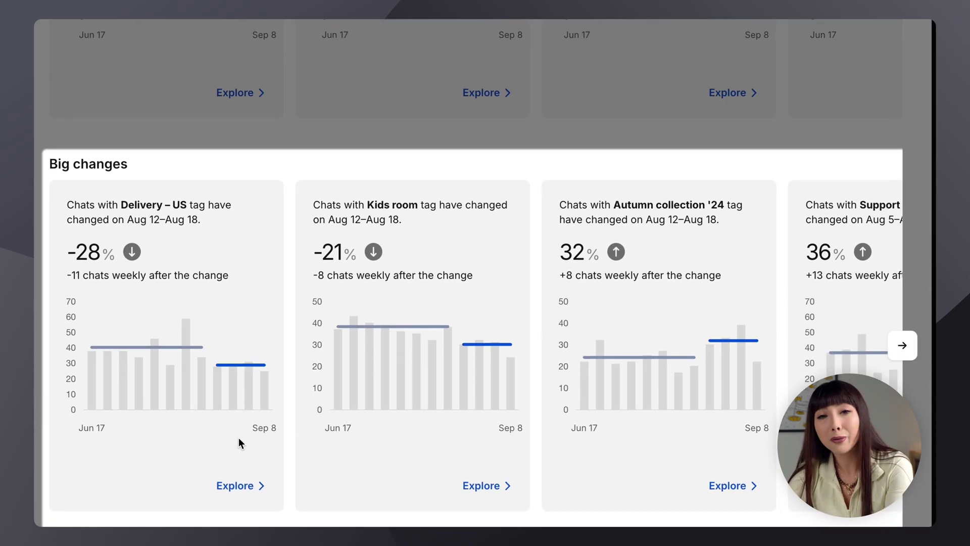
scroll(239, 438, down, 3)
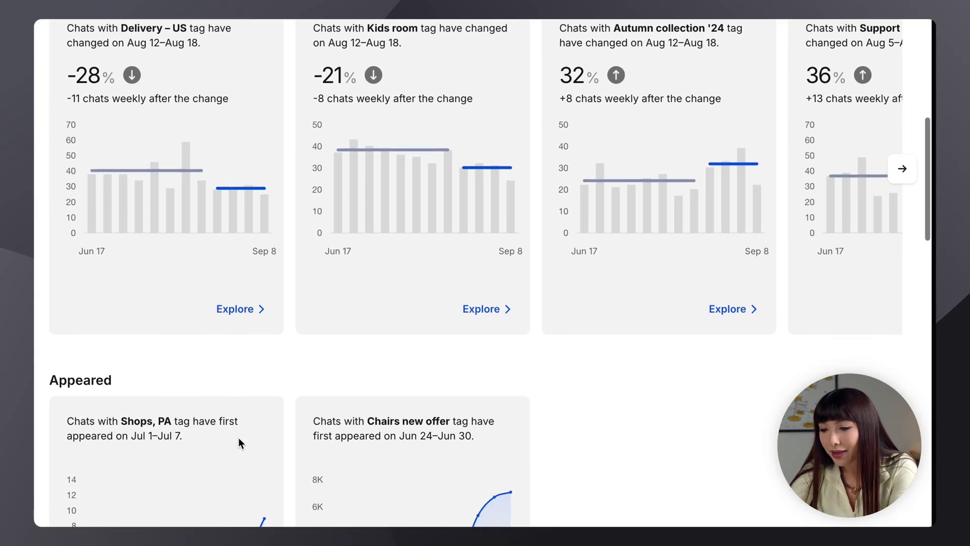
scroll(239, 443, down, 4)
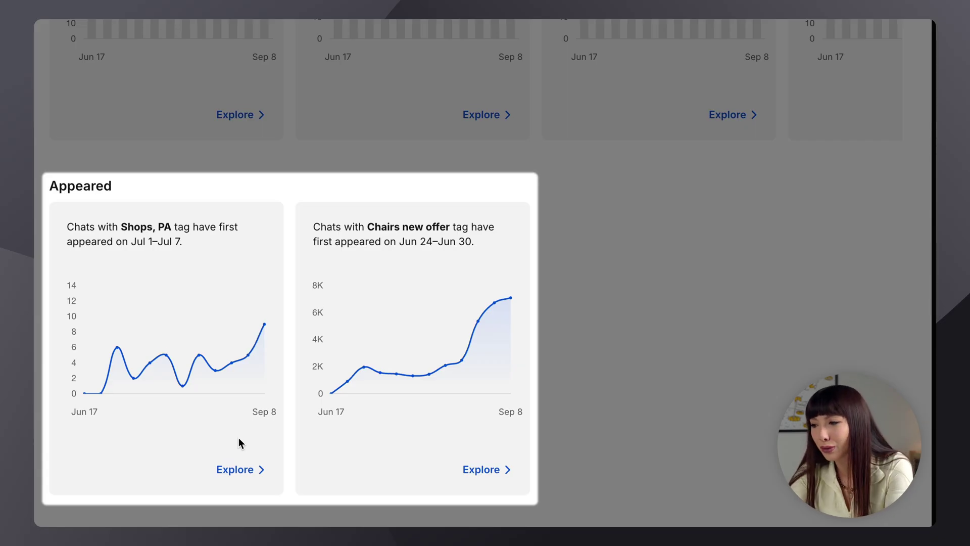
scroll(238, 437, down, 1)
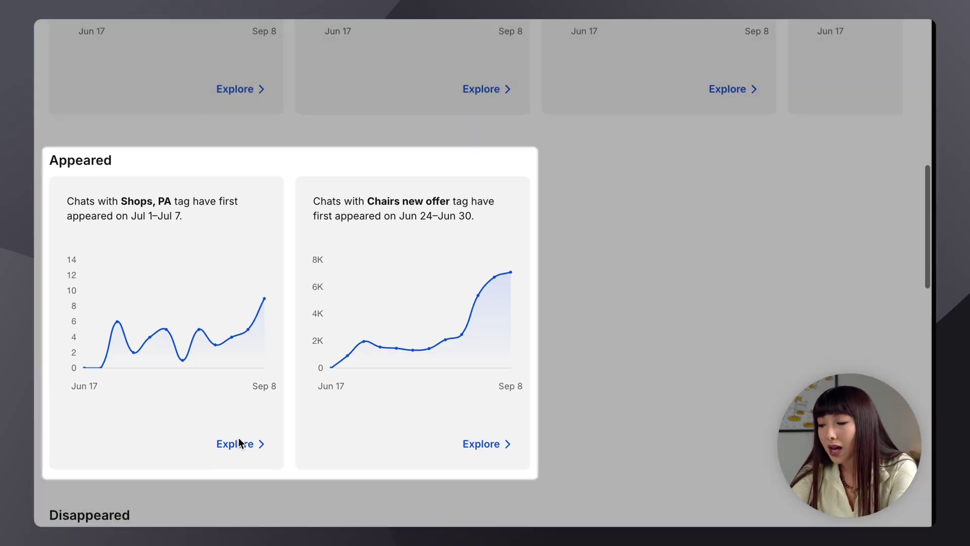
scroll(239, 437, down, 4)
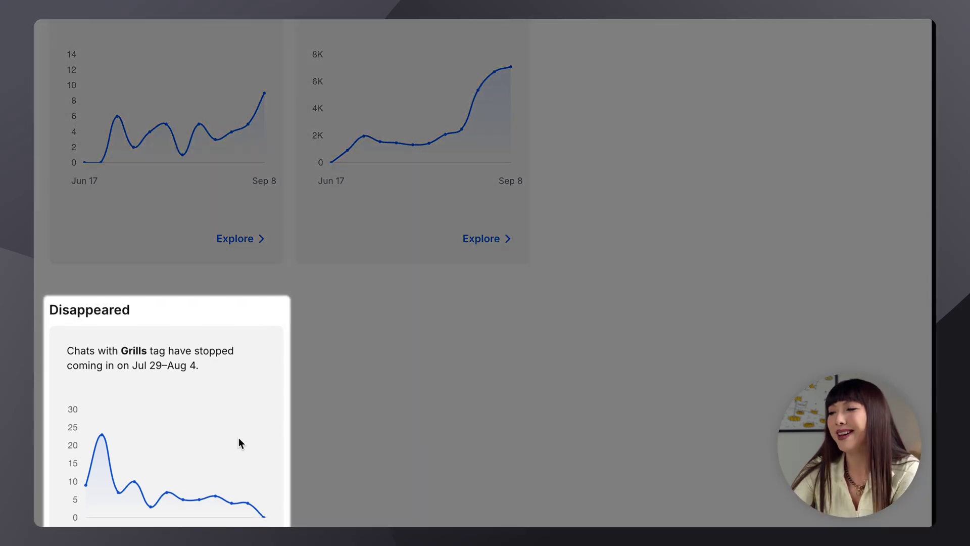
scroll(239, 439, down, 2)
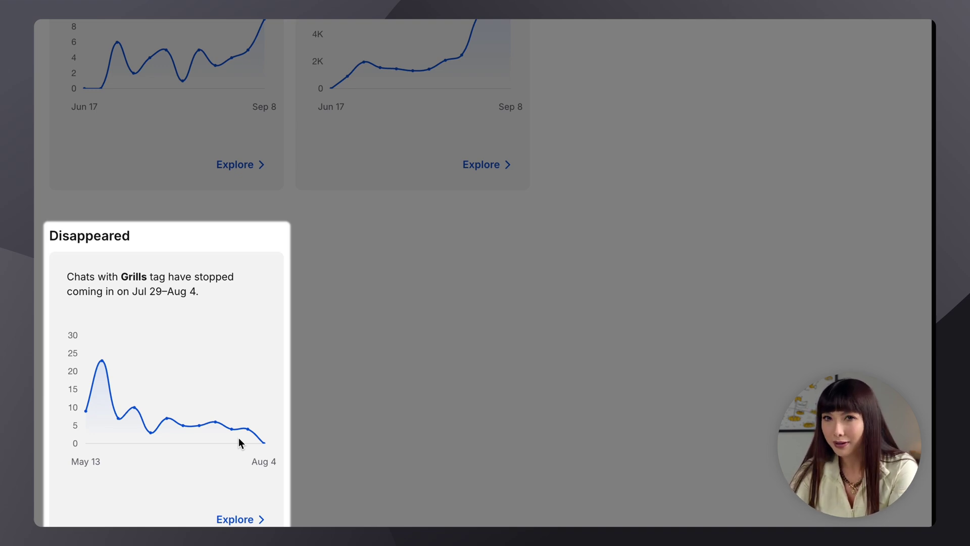
scroll(309, 256, down, 7)
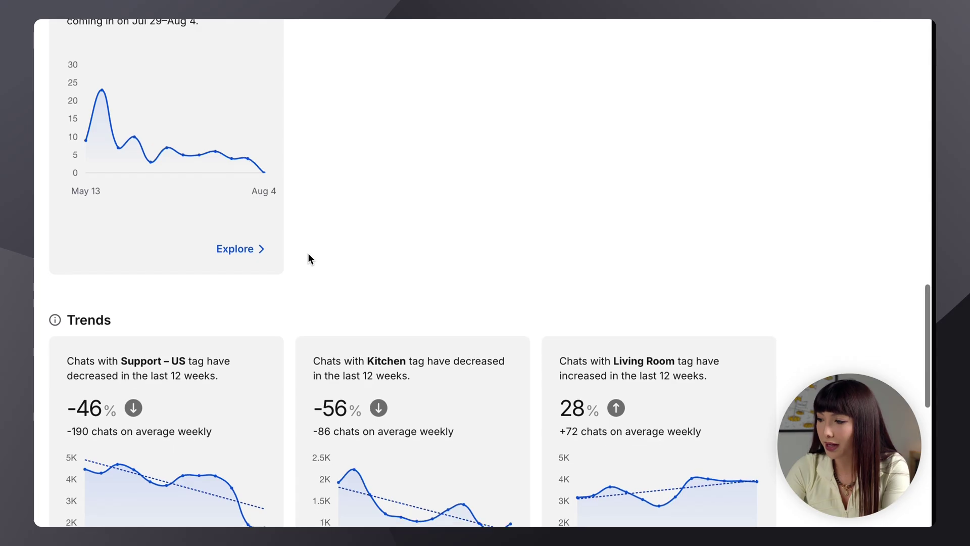
scroll(310, 257, down, 3)
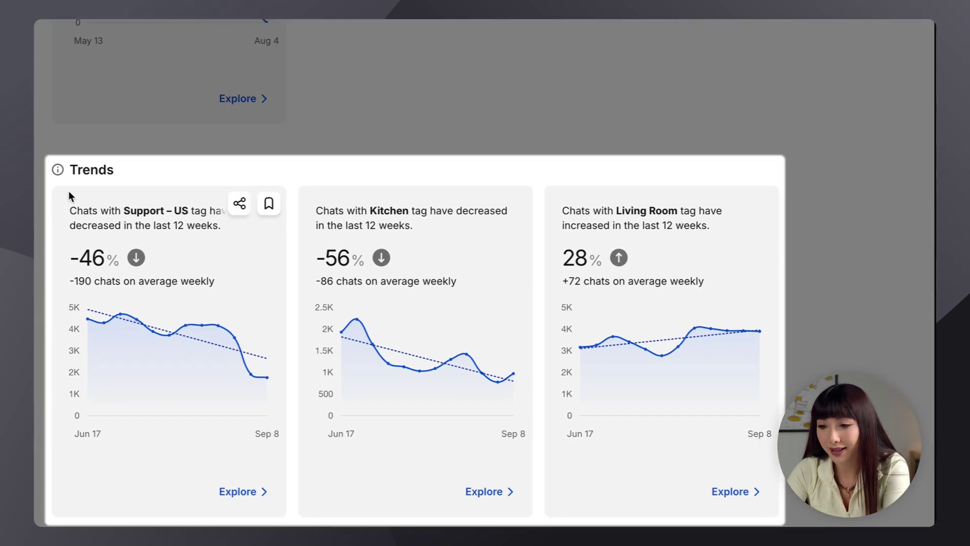
mouse_move(56, 167)
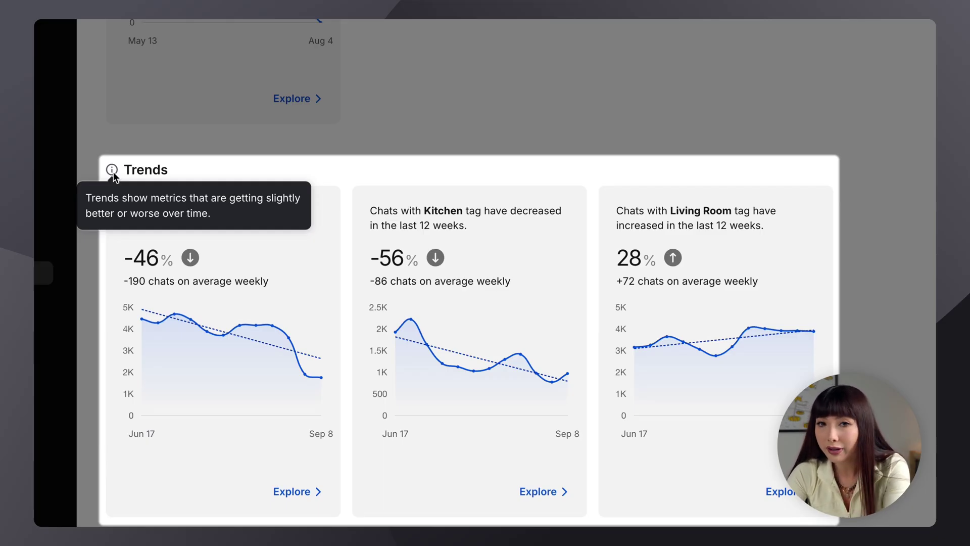
scroll(218, 220, down, 5)
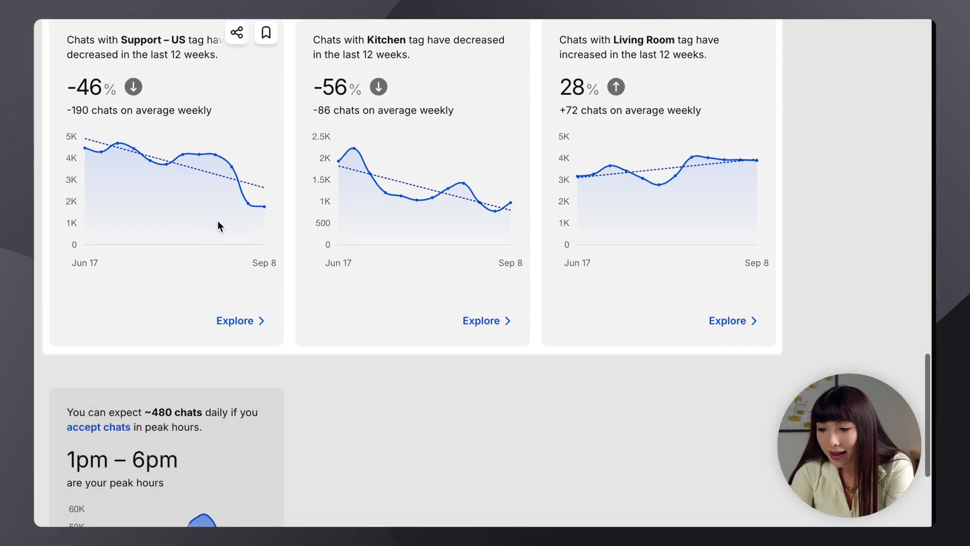
scroll(218, 223, down, 4)
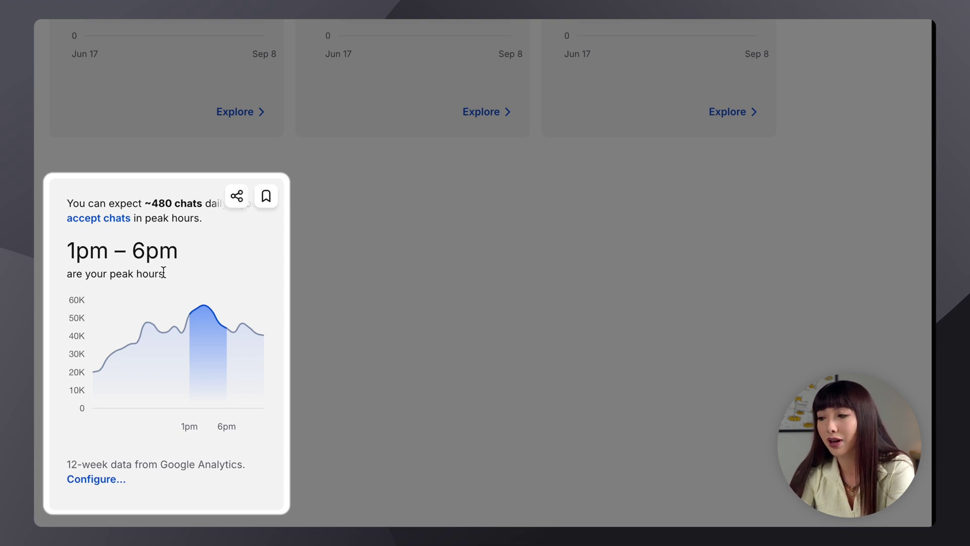
mouse_move(145, 393)
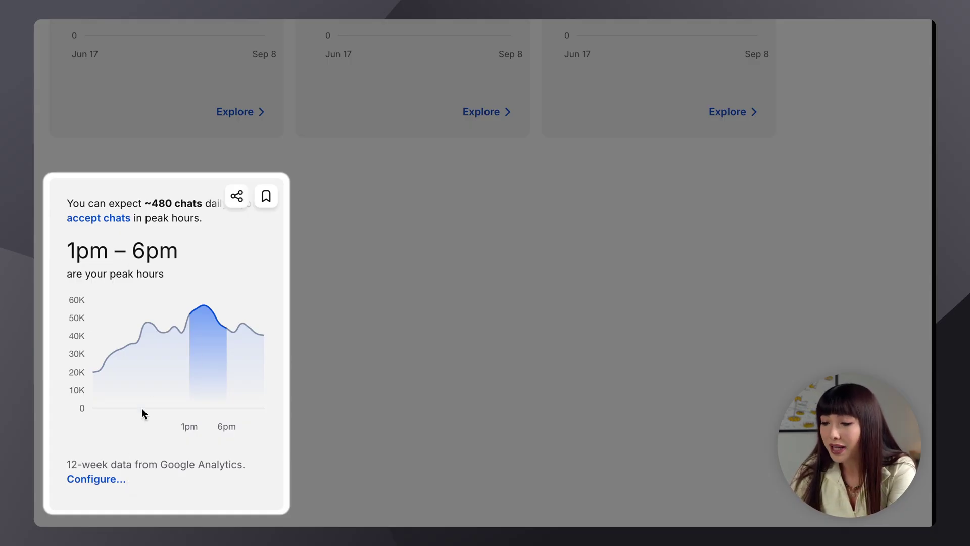
mouse_move(193, 327)
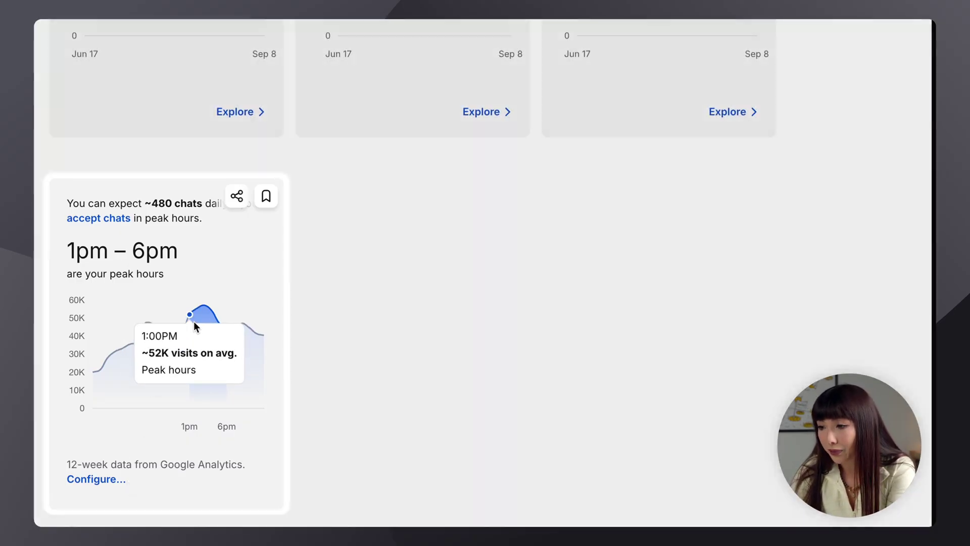
scroll(194, 323, up, 2)
scroll(194, 328, up, 1)
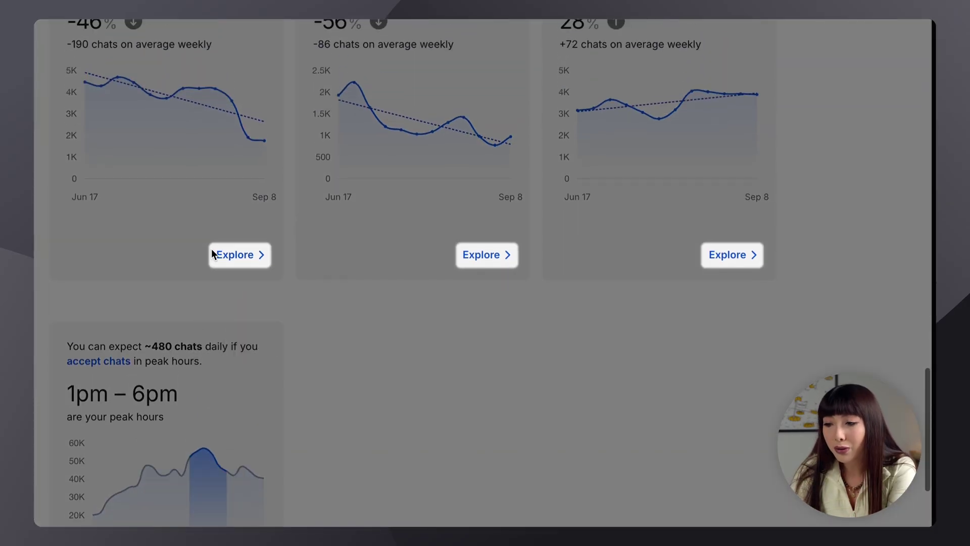
Open the breakdown of the Support – US trend card.
click(230, 254)
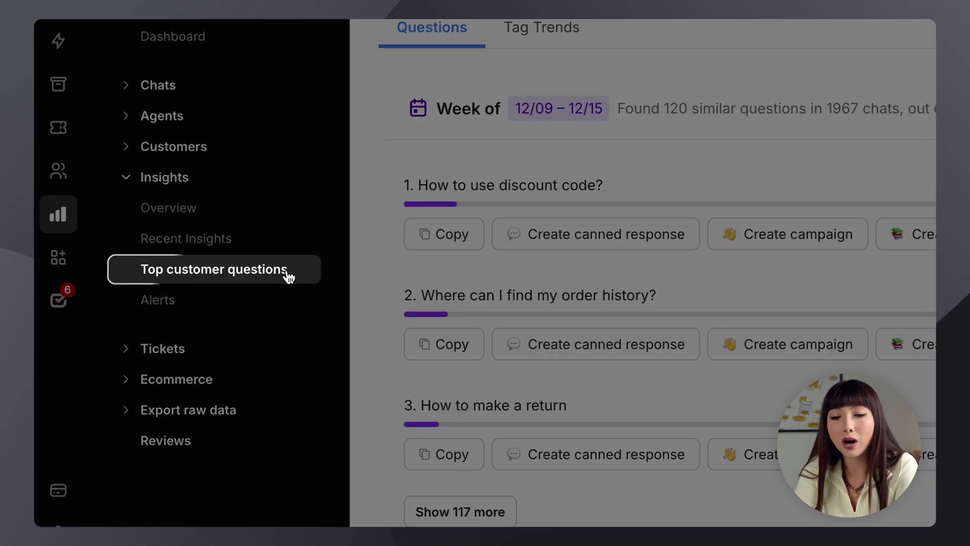
Open Top customer questions and expand 'How to use discount code?' to list its 120 chats.
click(288, 276)
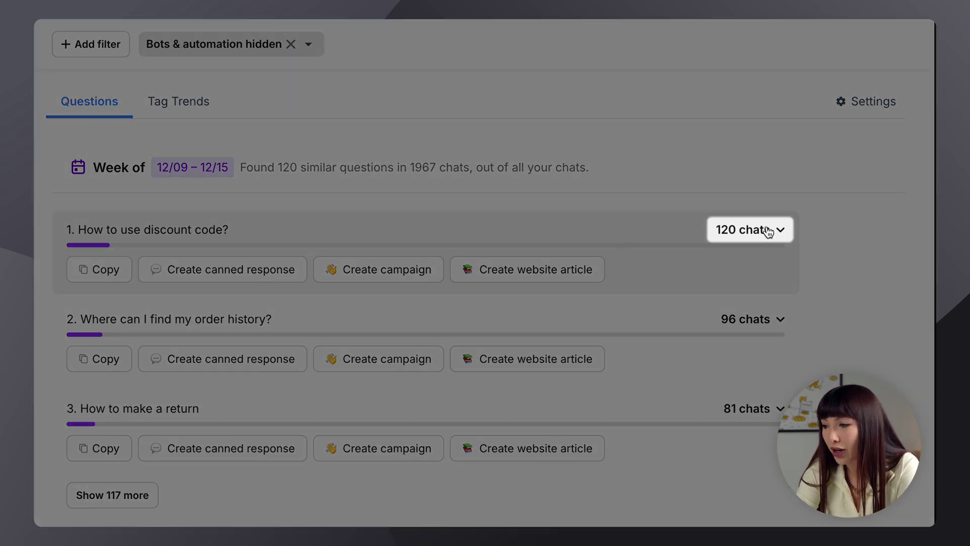
click(768, 232)
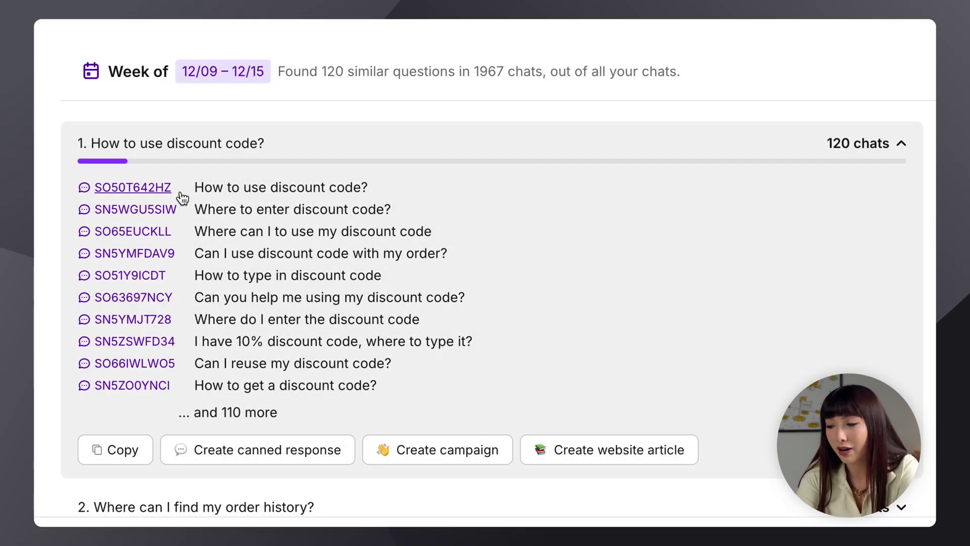
scroll(167, 374, down, 3)
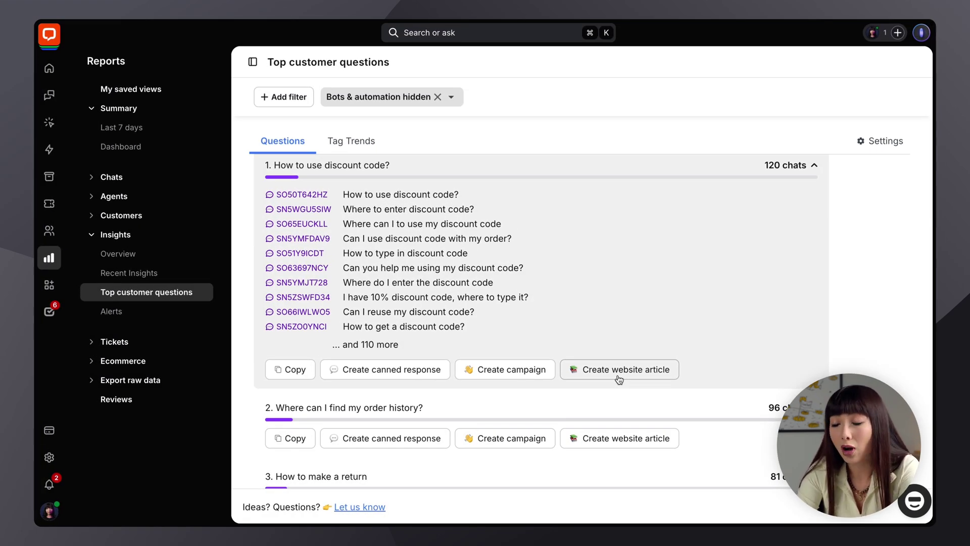
Check the hidden Bots & automation filter's options unchanged, then view the addable filters: Group, Tag, Country.
scroll(619, 379, up, 2)
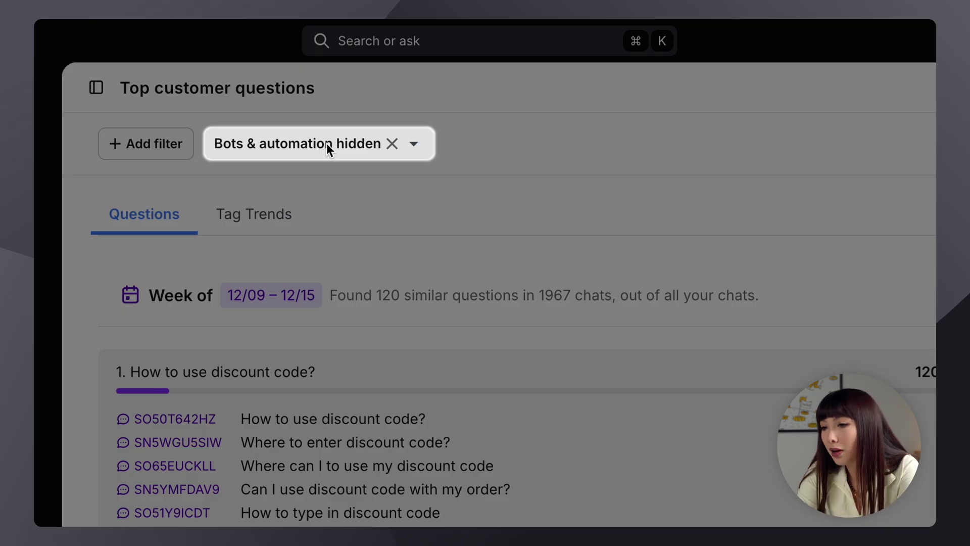
click(413, 148)
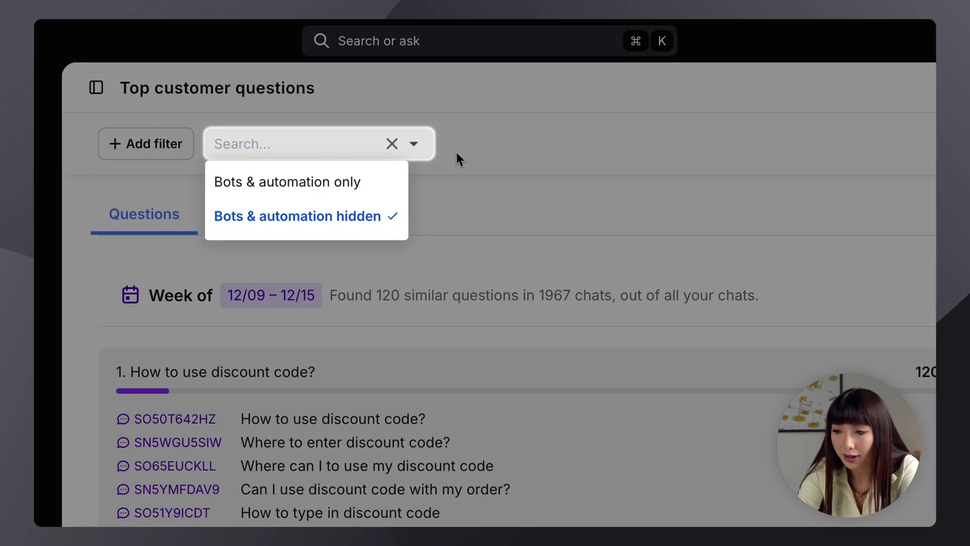
click(513, 172)
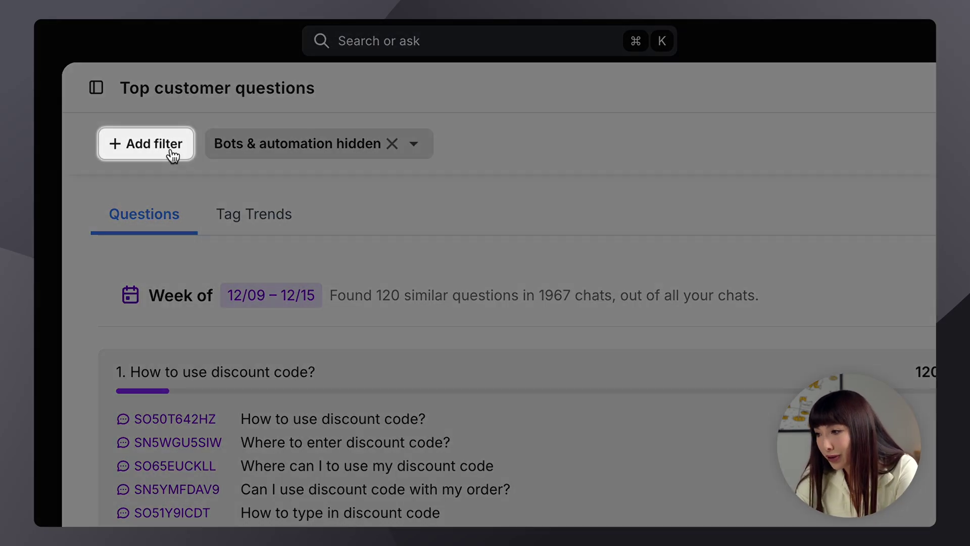
click(173, 156)
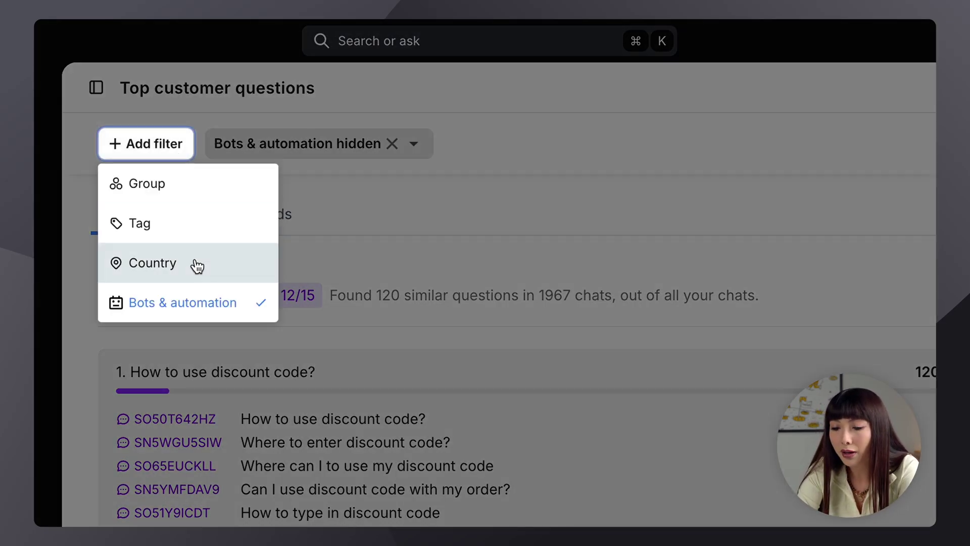